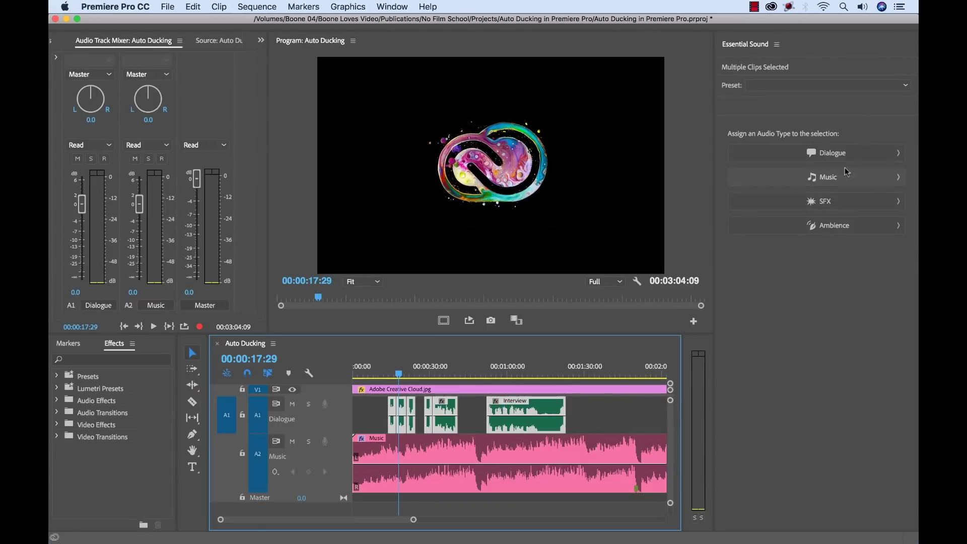
Step: Tag the interview clips as Dialogue and the A2 music clip as Music
{"action": "left_click", "coordinate": [832, 153]}
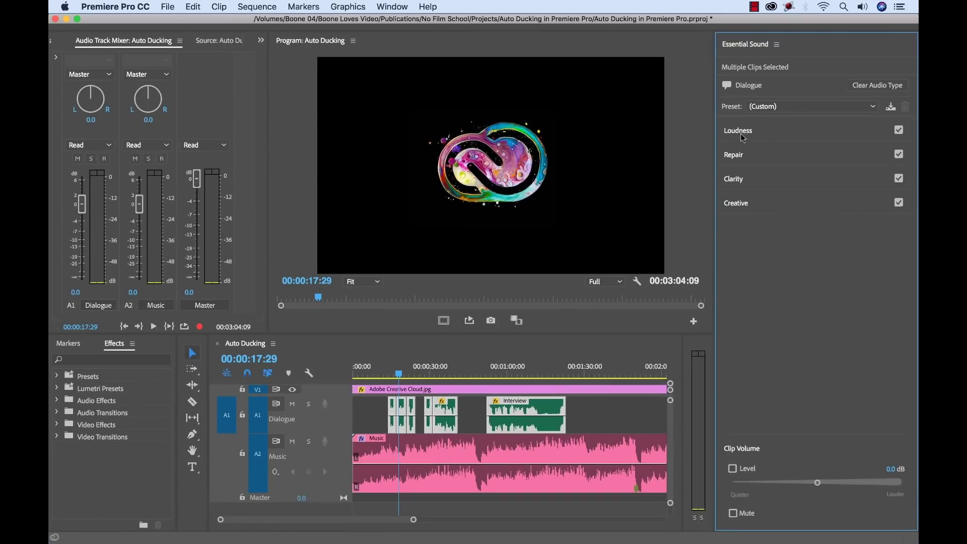
{"action": "left_click", "coordinate": [529, 461]}
{"action": "left_click", "coordinate": [755, 168]}
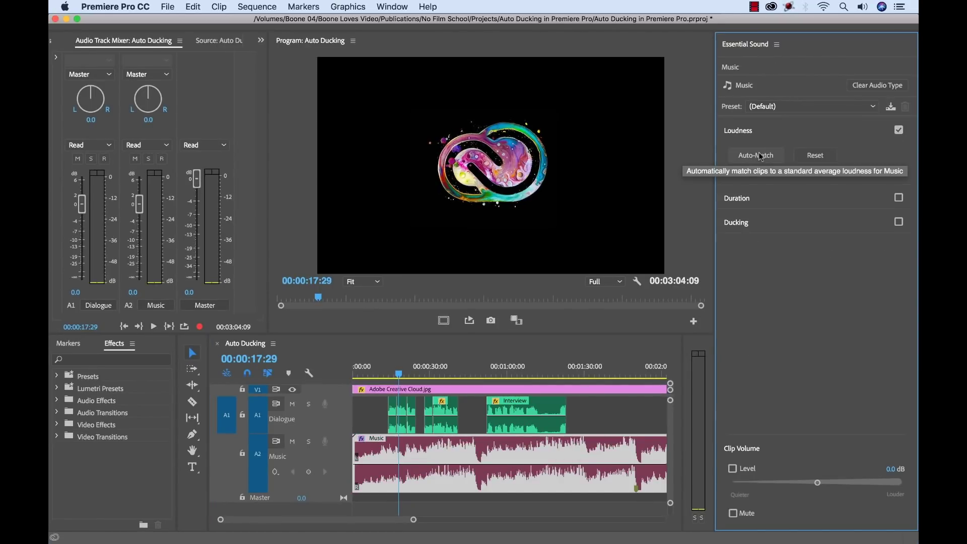
{"action": "left_click", "coordinate": [759, 157]}
Step: Play the sequence and generate ducking volume keyframes on the music clip
{"action": "left_click", "coordinate": [502, 459]}
{"action": "key", "text": "space"}
{"action": "left_click", "coordinate": [623, 390]}
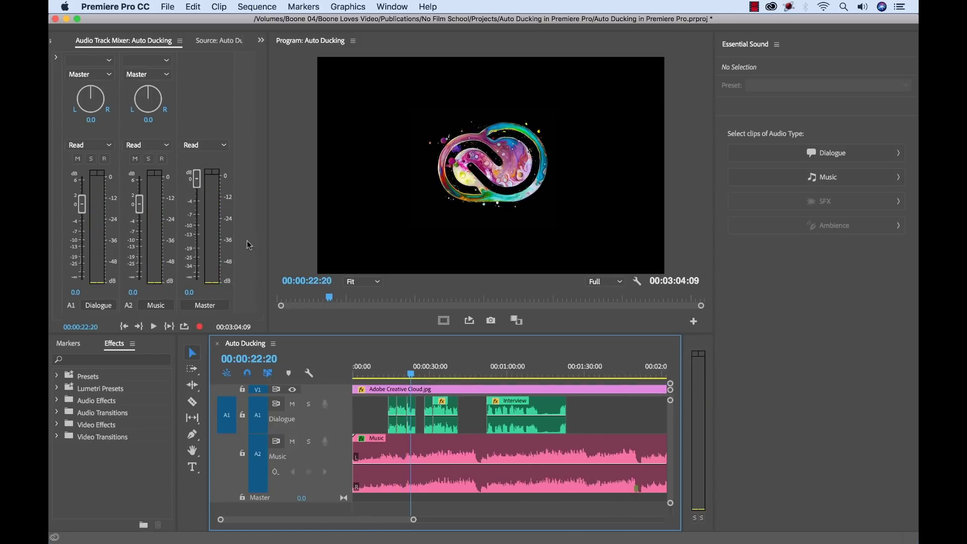
{"action": "left_click", "coordinate": [418, 446]}
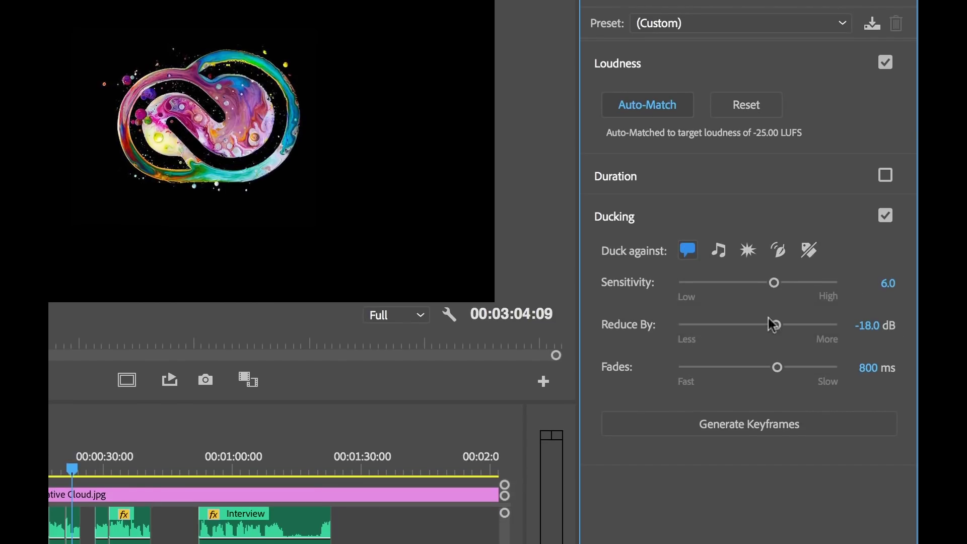
{"action": "left_click", "coordinate": [785, 424]}
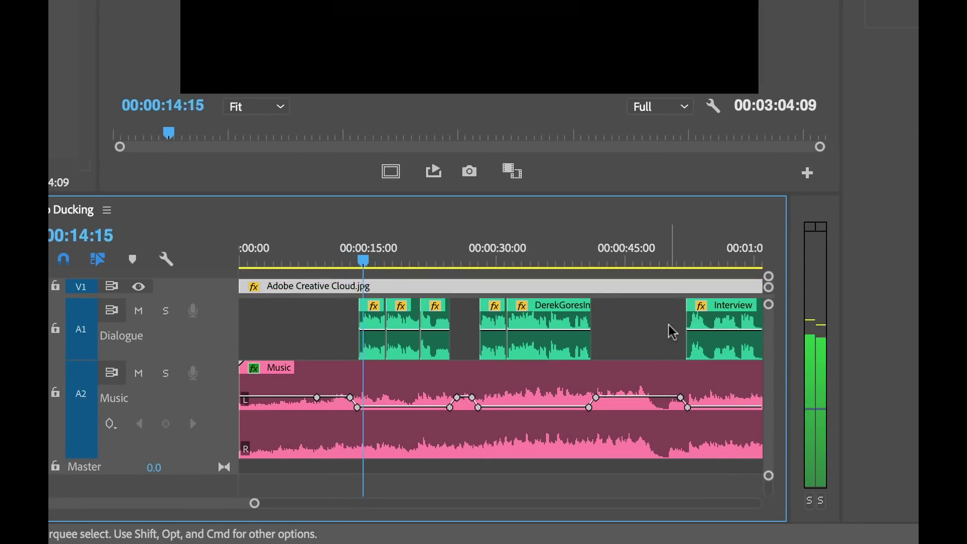
{"action": "key", "text": "space"}
{"action": "scroll", "coordinate": [454, 340], "scroll_direction": "up", "scroll_amount": 3}
{"action": "scroll", "coordinate": [435, 414], "scroll_direction": "down", "scroll_amount": 3}
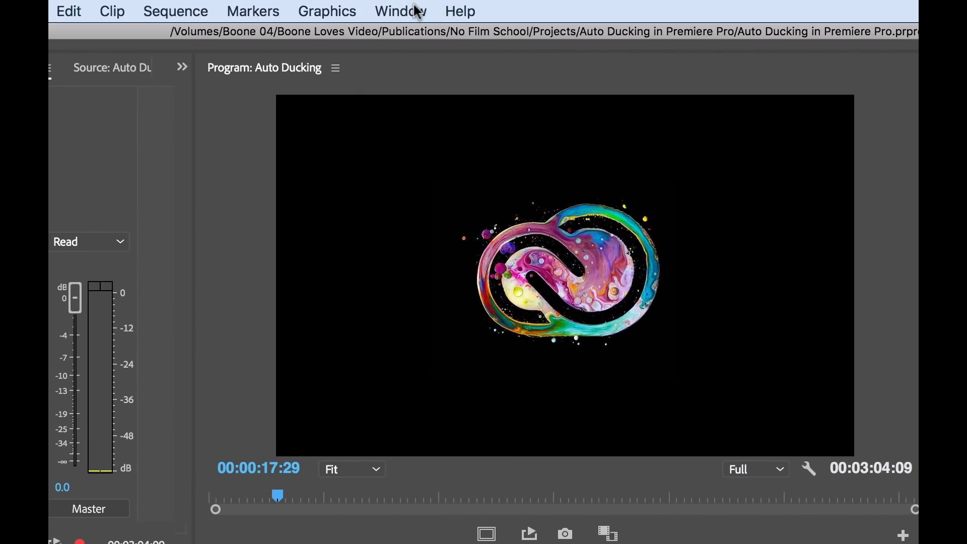
Step: Show the Essential Sound panel and tag all A1 interview clips as Dialogue
{"action": "left_click", "coordinate": [400, 10]}
{"action": "left_click", "coordinate": [438, 389]}
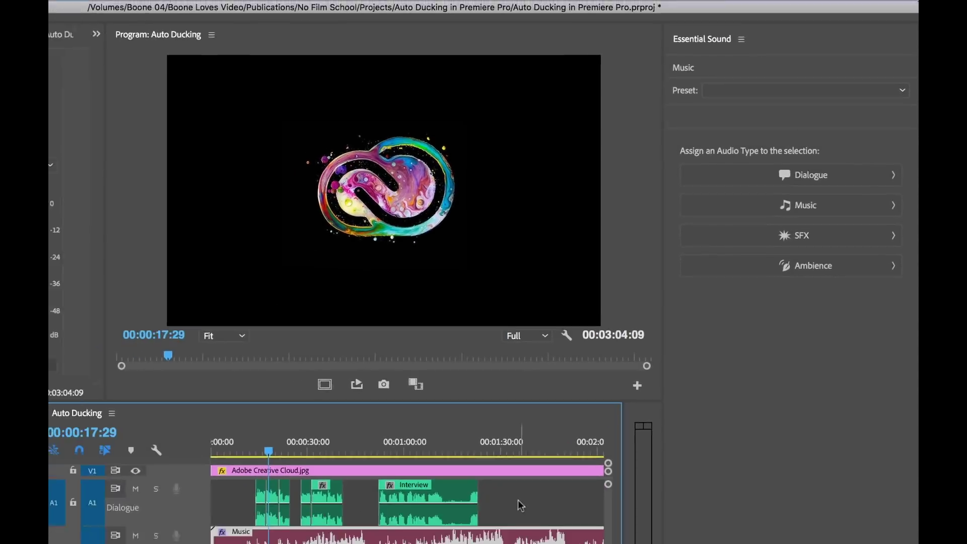
{"action": "left_click", "coordinate": [600, 416]}
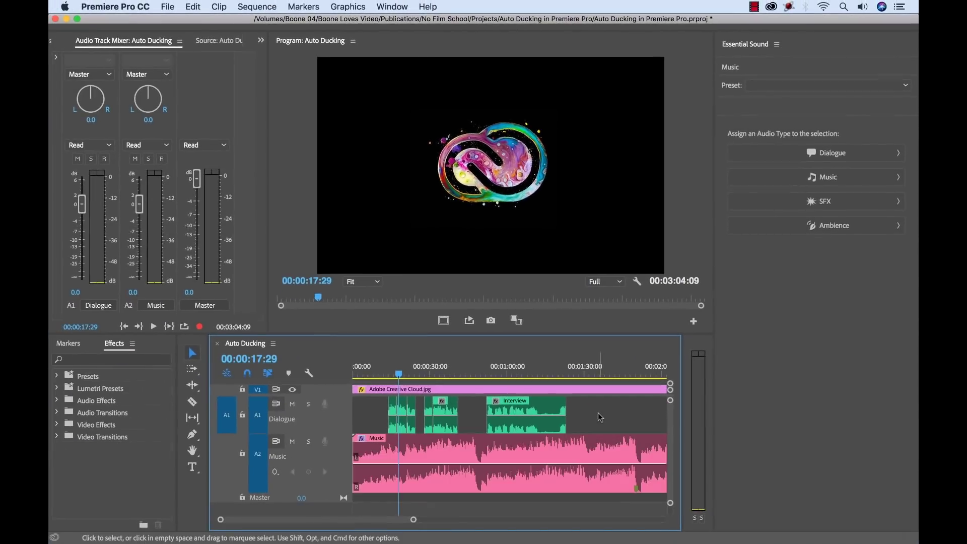
{"action": "left_click_drag", "start_coordinate": [599, 416], "coordinate": [370, 406]}
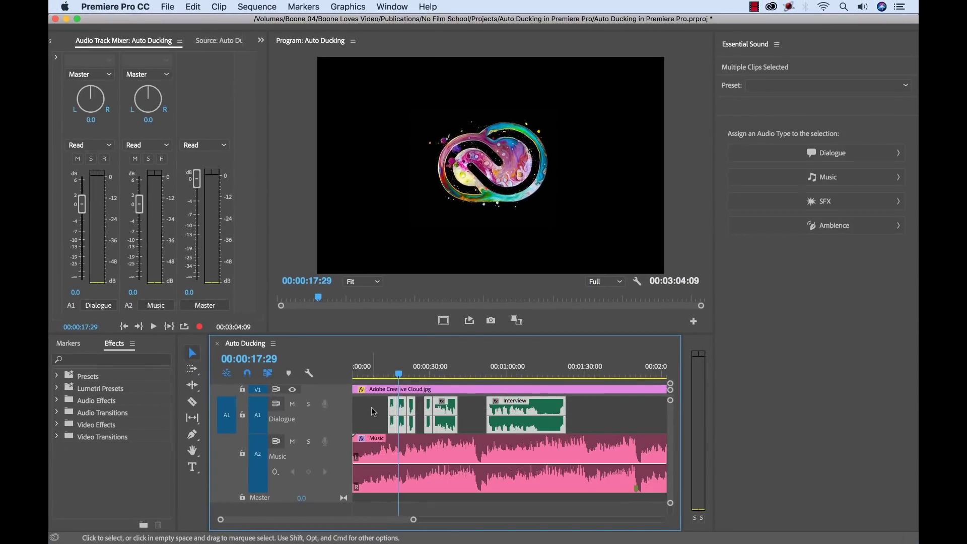
{"action": "left_click", "coordinate": [854, 153]}
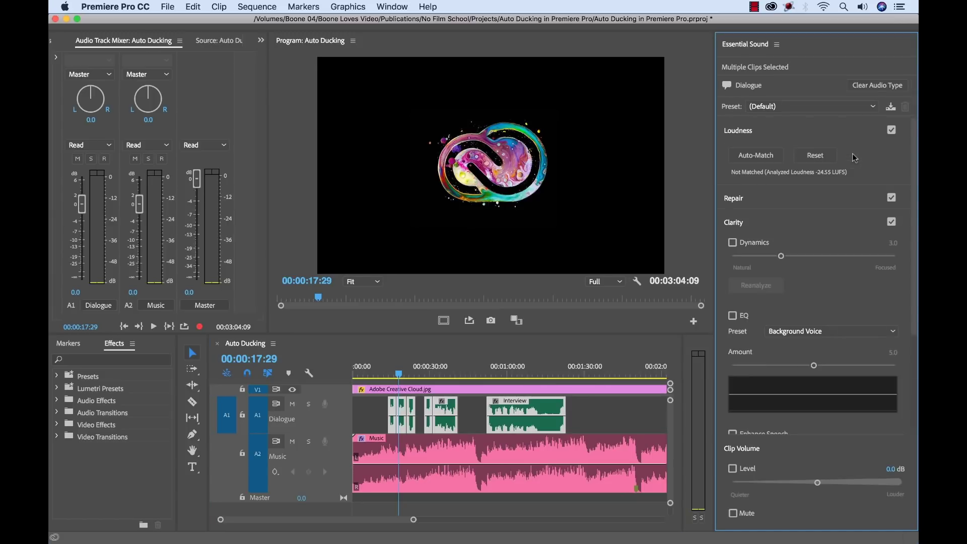
Step: Auto-match the dialogue clips' loudness to -23 LUFS
{"action": "left_click", "coordinate": [743, 133]}
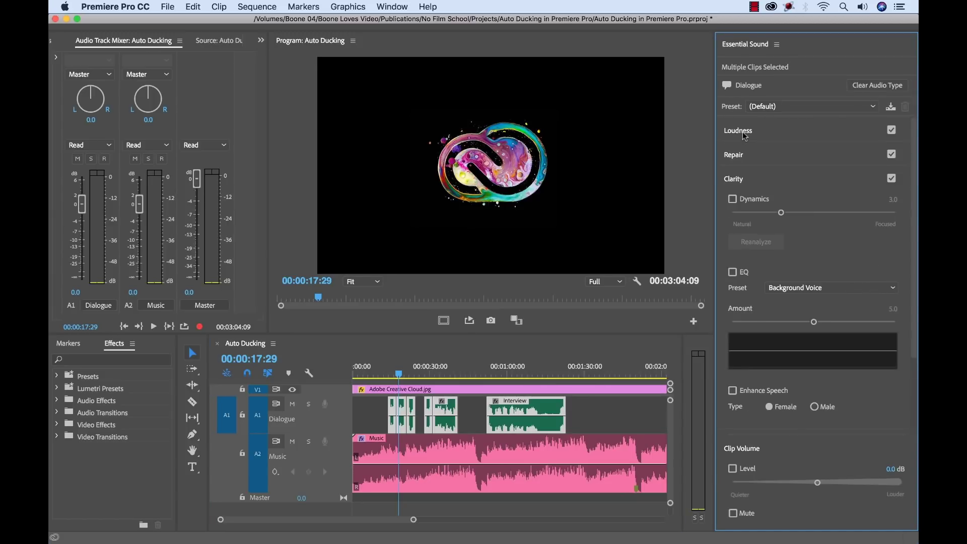
{"action": "left_click", "coordinate": [731, 180]}
{"action": "left_click", "coordinate": [737, 202]}
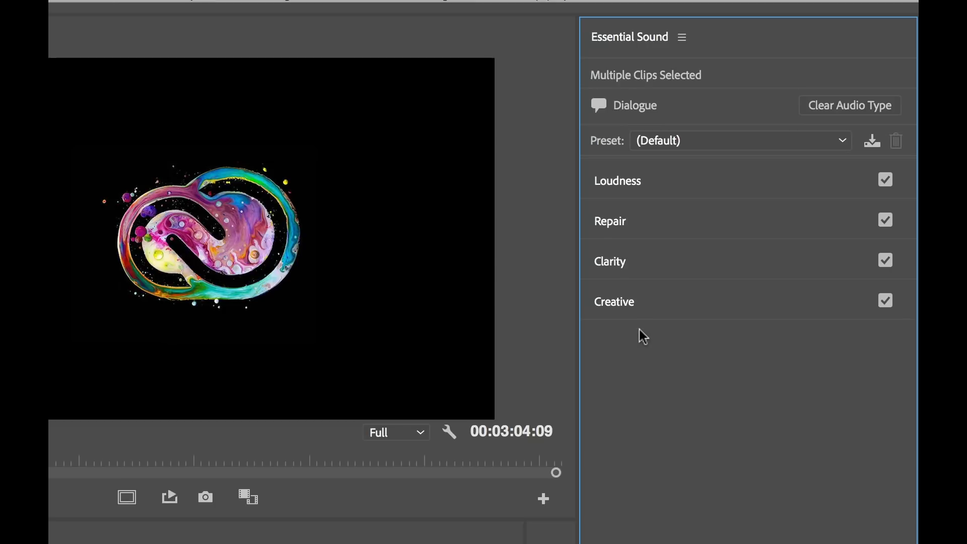
{"action": "left_click", "coordinate": [636, 179]}
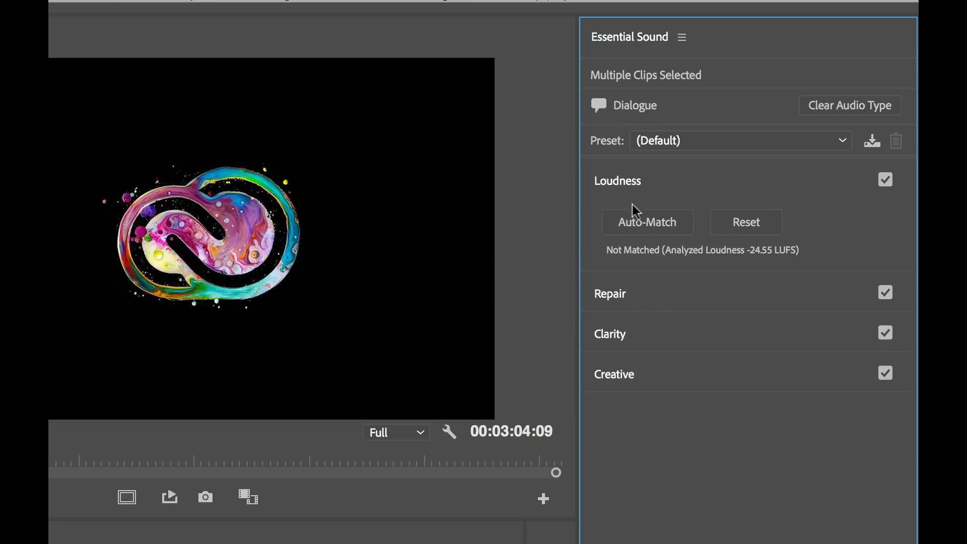
{"action": "left_click", "coordinate": [647, 222]}
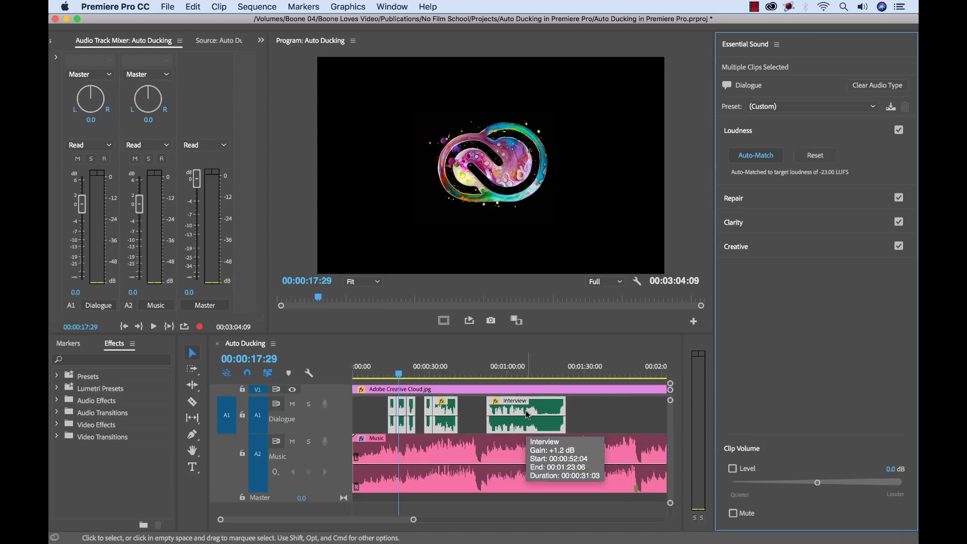
{"action": "left_click", "coordinate": [741, 133]}
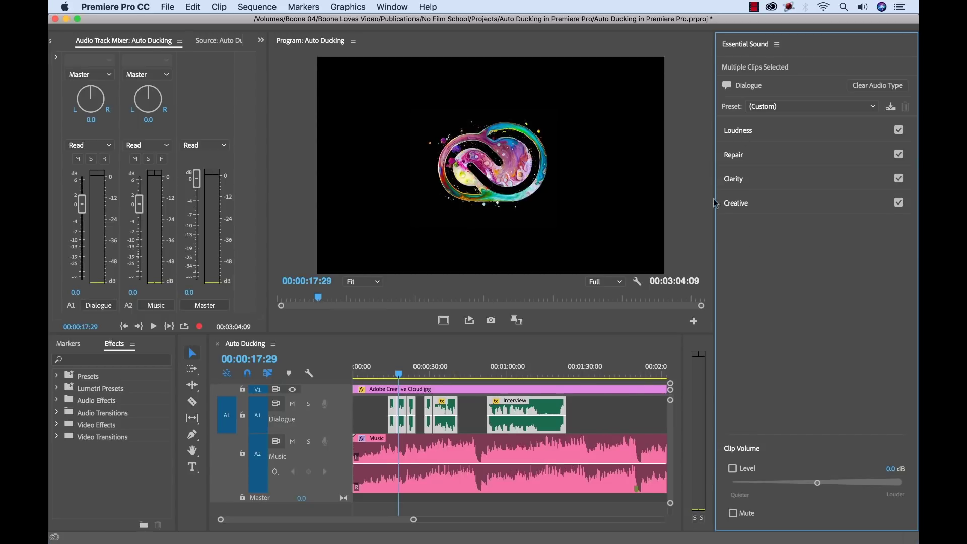
Step: Tag the A2 music clip as Music in Essential Sound
{"action": "left_click", "coordinate": [576, 450]}
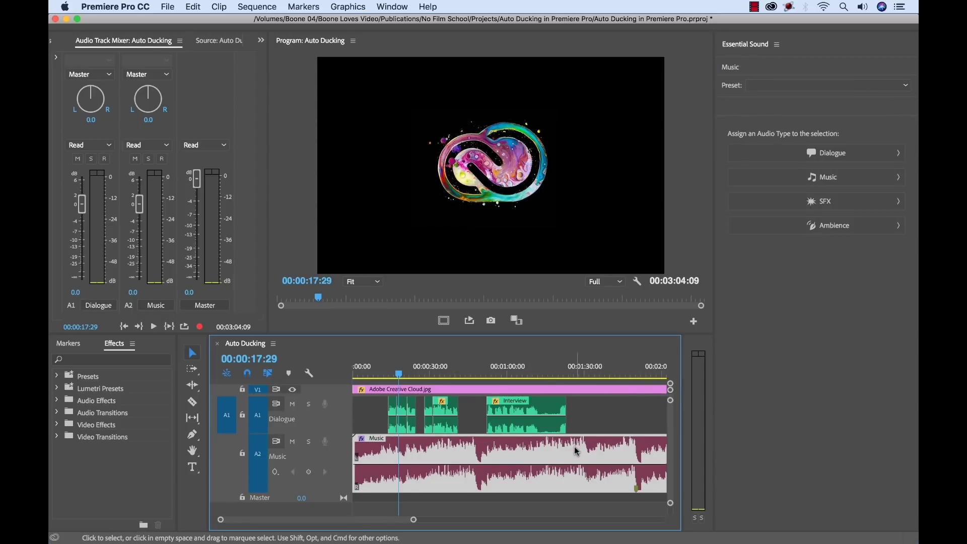
{"action": "left_click", "coordinate": [847, 179]}
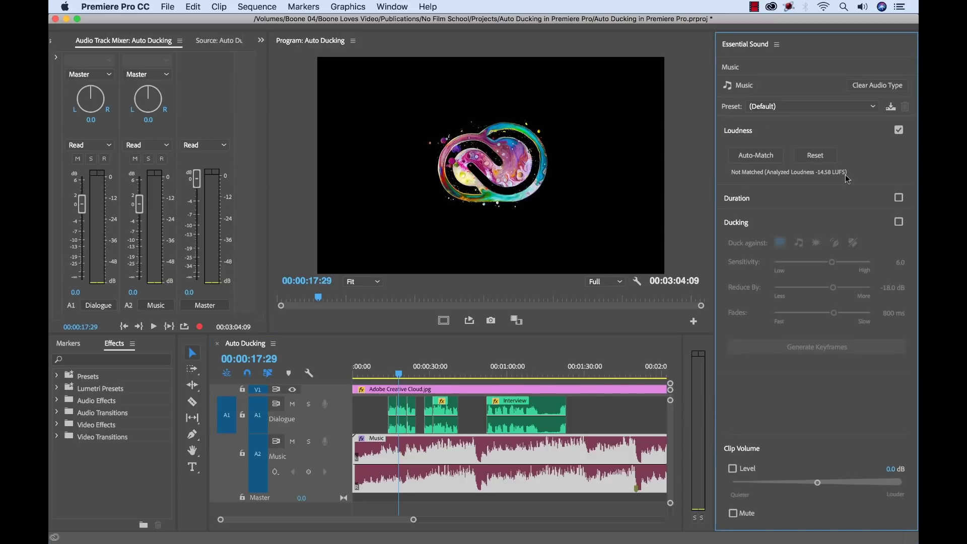
{"action": "left_click", "coordinate": [738, 131]}
{"action": "left_click", "coordinate": [734, 183]}
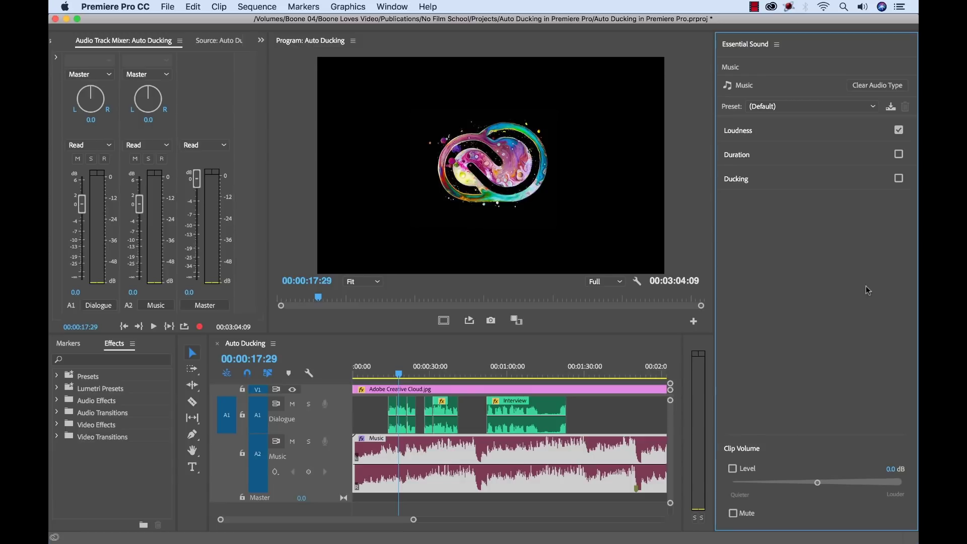
Step: Auto-match the music clip's loudness to -25 LUFS, then deselect it
{"action": "left_click", "coordinate": [742, 134]}
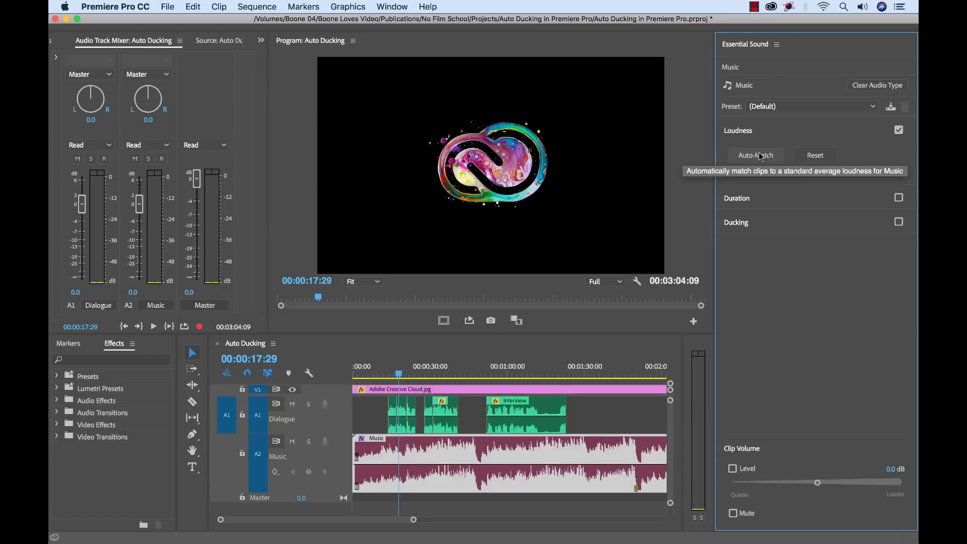
{"action": "left_click", "coordinate": [759, 155]}
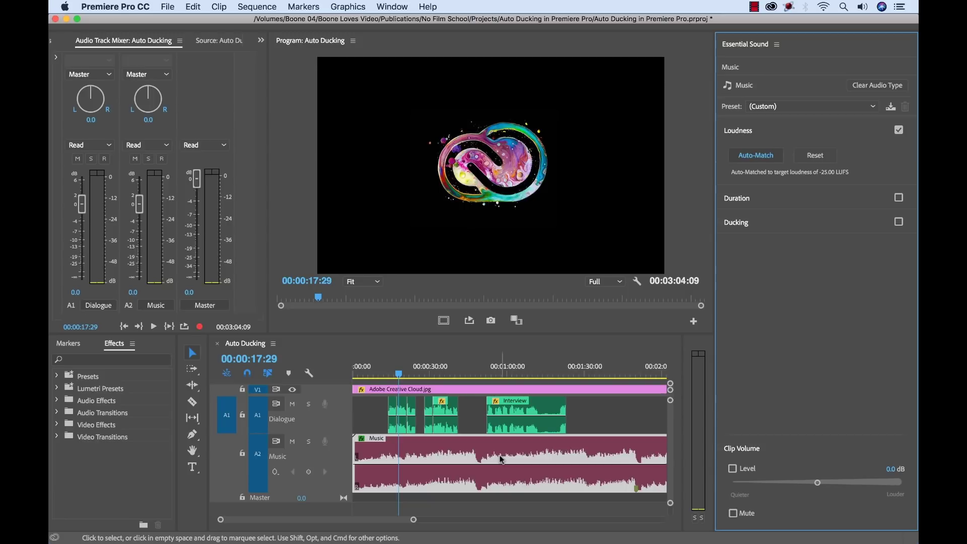
{"action": "left_click", "coordinate": [598, 421]}
{"action": "key", "text": "space"}
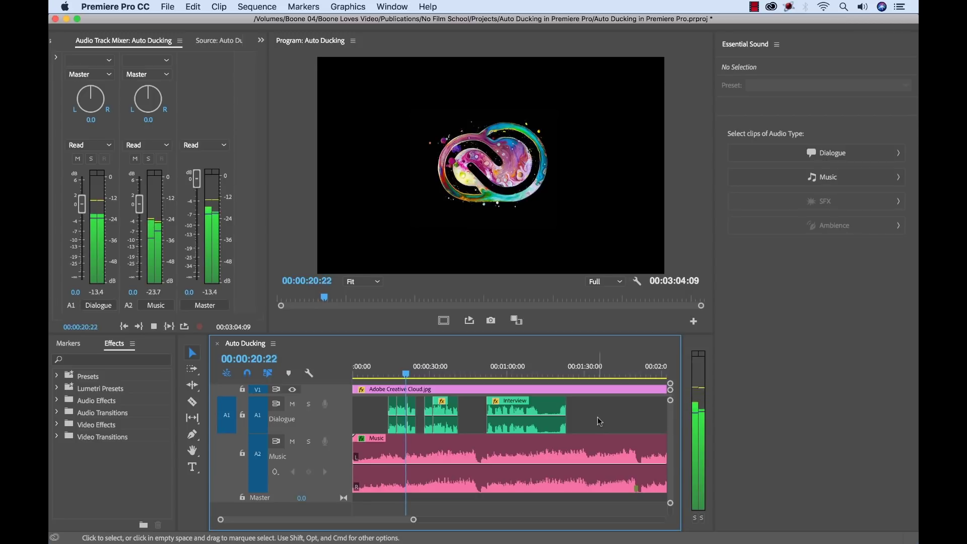
{"action": "key", "text": "space"}
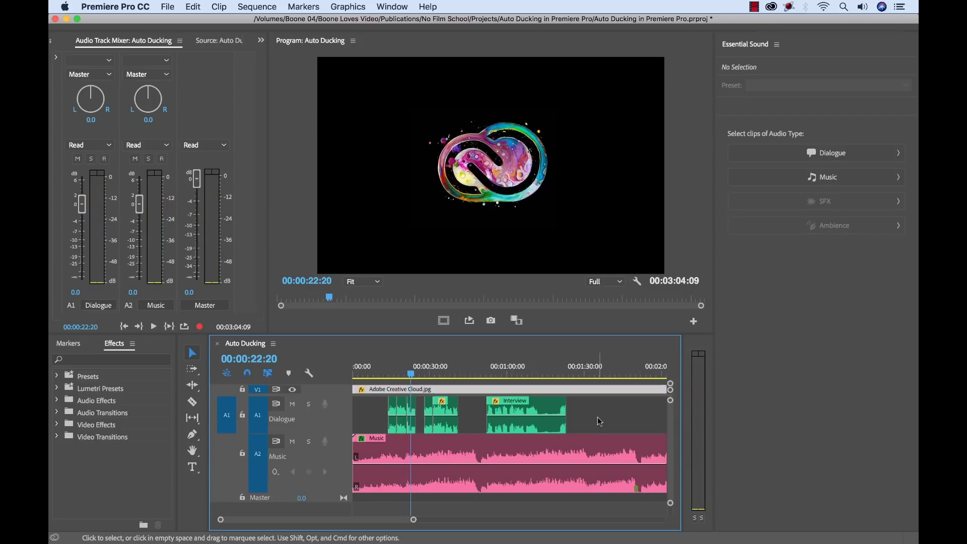
{"action": "mouse_move", "coordinate": [533, 454]}
{"action": "left_click", "coordinate": [624, 412]}
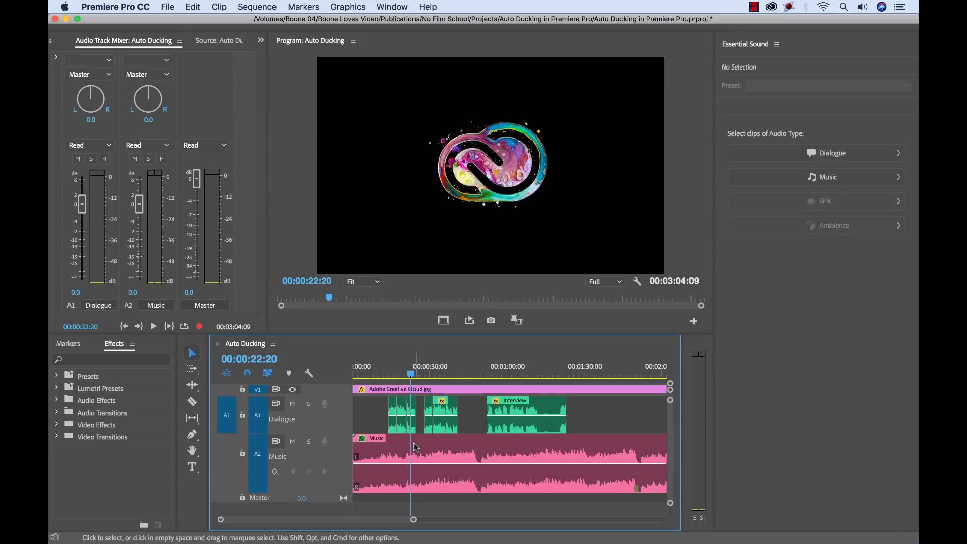
Step: Enable Ducking on the music clip: against Dialogue, sensitivity 6.0, -18 dB, 800 ms fades
{"action": "left_click", "coordinate": [534, 452]}
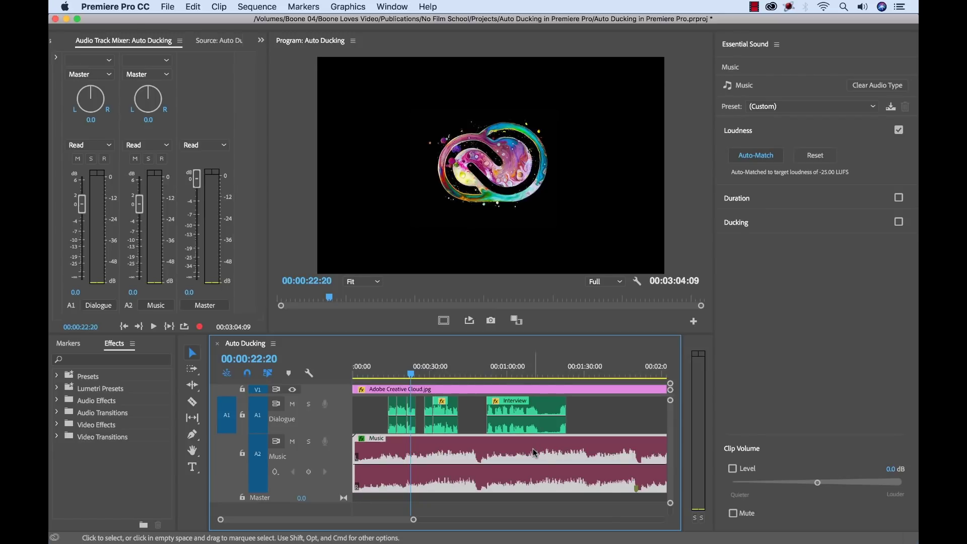
{"action": "left_click", "coordinate": [899, 222]}
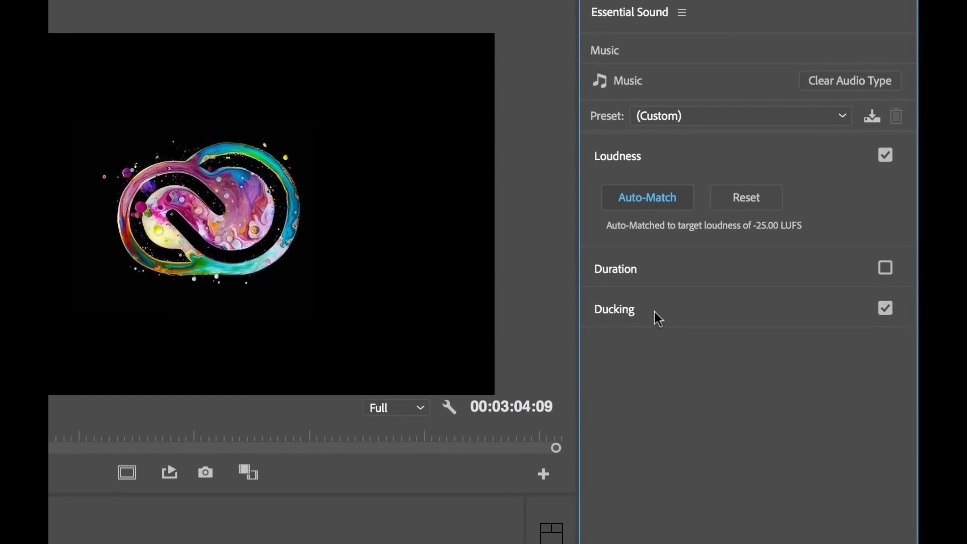
{"action": "left_click", "coordinate": [655, 311]}
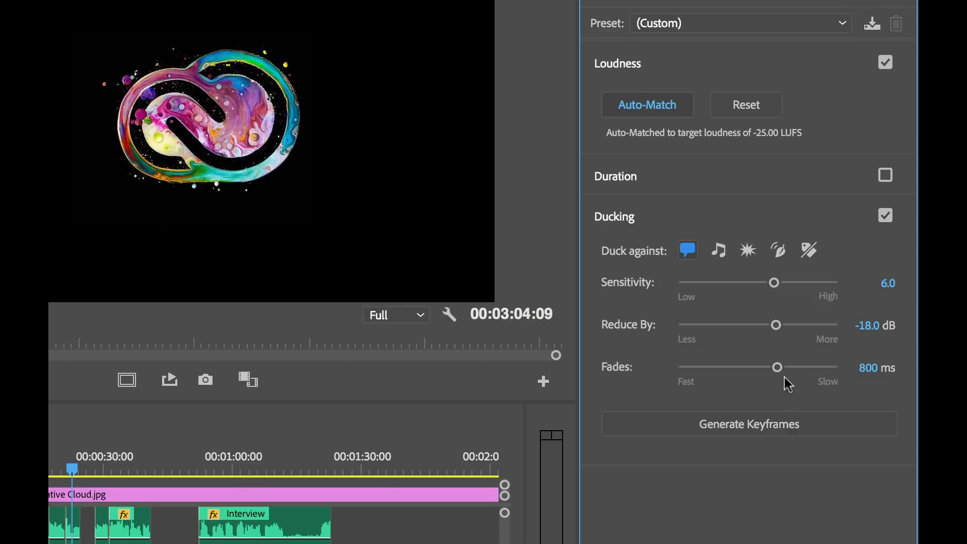
Step: Generate ducking volume keyframes on the Music clip
{"action": "left_click", "coordinate": [750, 423]}
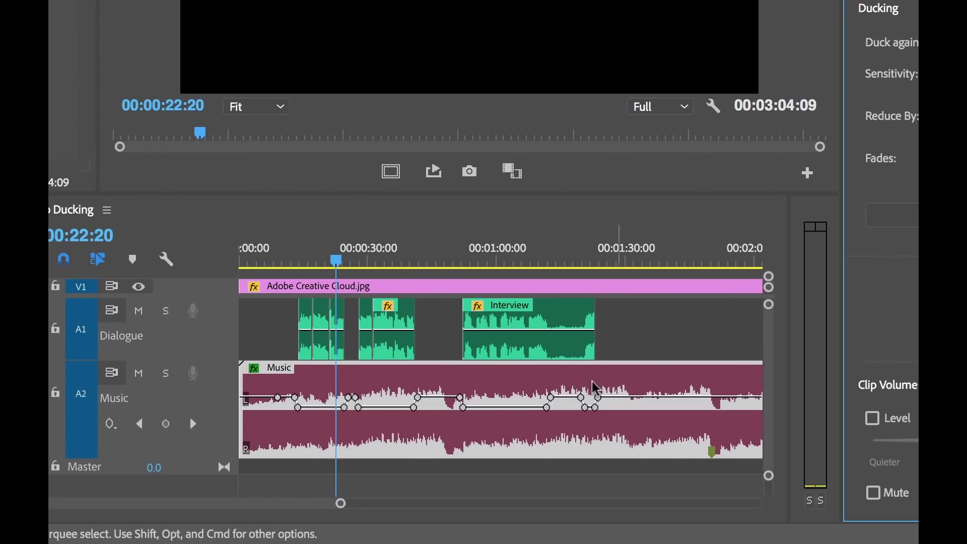
{"action": "left_click", "coordinate": [654, 347]}
{"action": "left_click", "coordinate": [513, 416]}
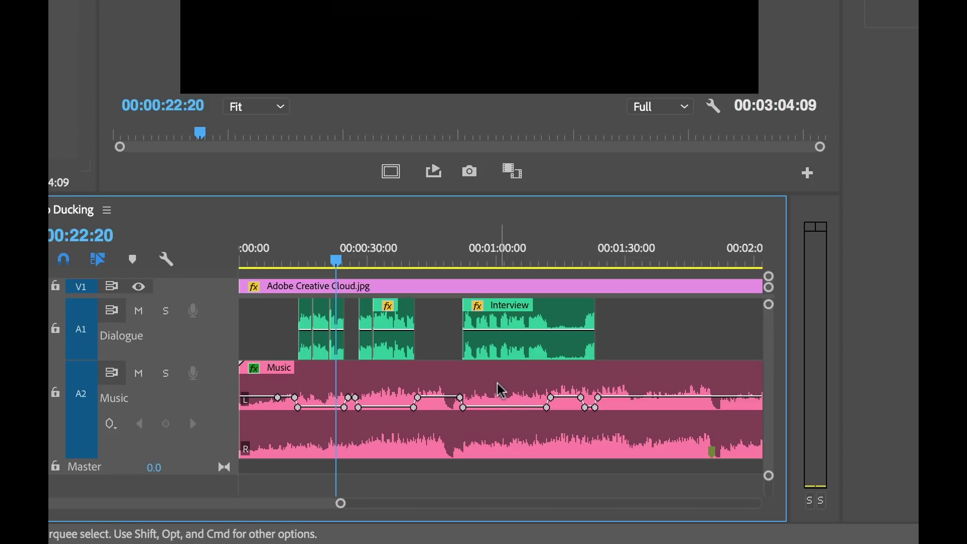
Step: Zoom the timeline around 12 seconds and play the ducked dialogue stretch
{"action": "left_click", "coordinate": [299, 261]}
{"action": "key", "text": "equal"}
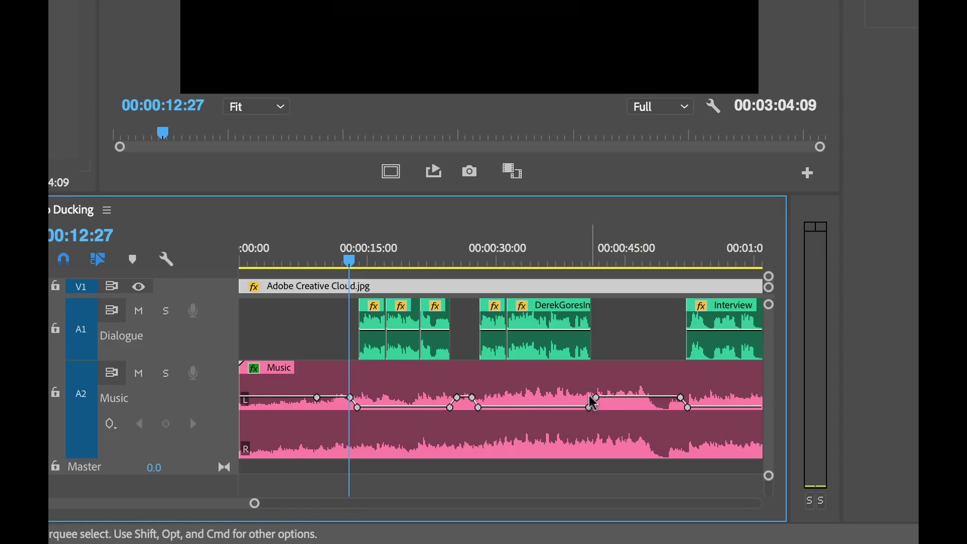
{"action": "left_click_drag", "start_coordinate": [349, 261], "coordinate": [346, 261]}
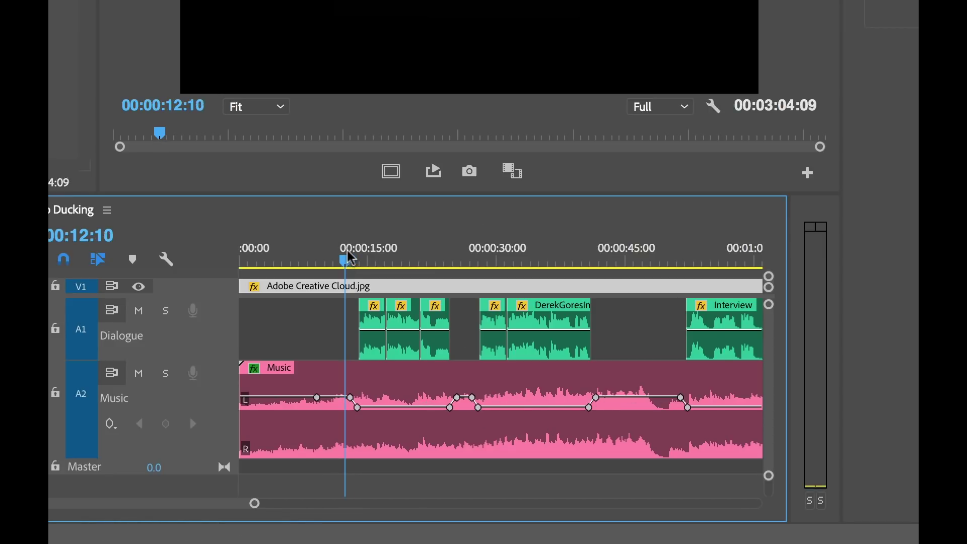
{"action": "key", "text": "space"}
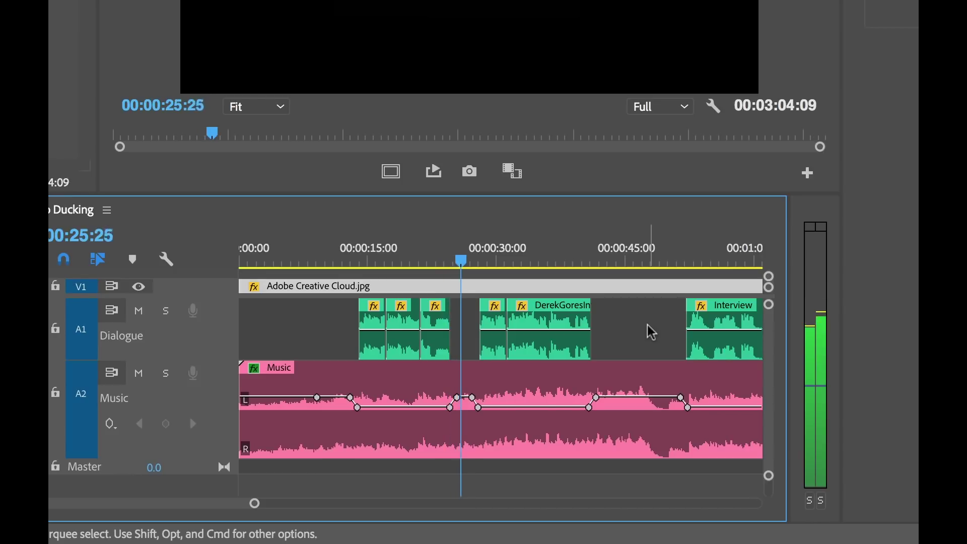
{"action": "key", "text": "space"}
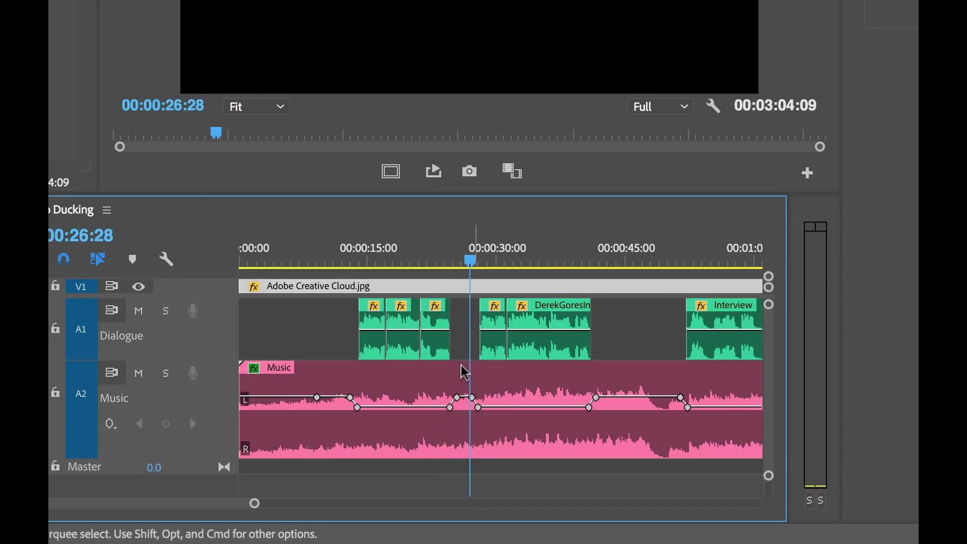
{"action": "scroll", "coordinate": [642, 356], "scroll_direction": "up", "scroll_amount": 3}
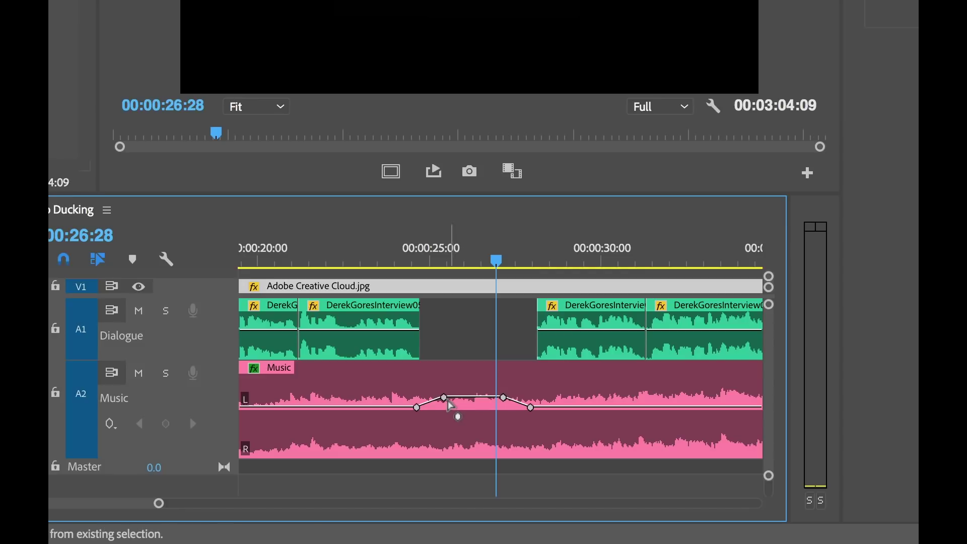
{"action": "scroll", "coordinate": [528, 405], "scroll_direction": "down", "scroll_amount": 3}
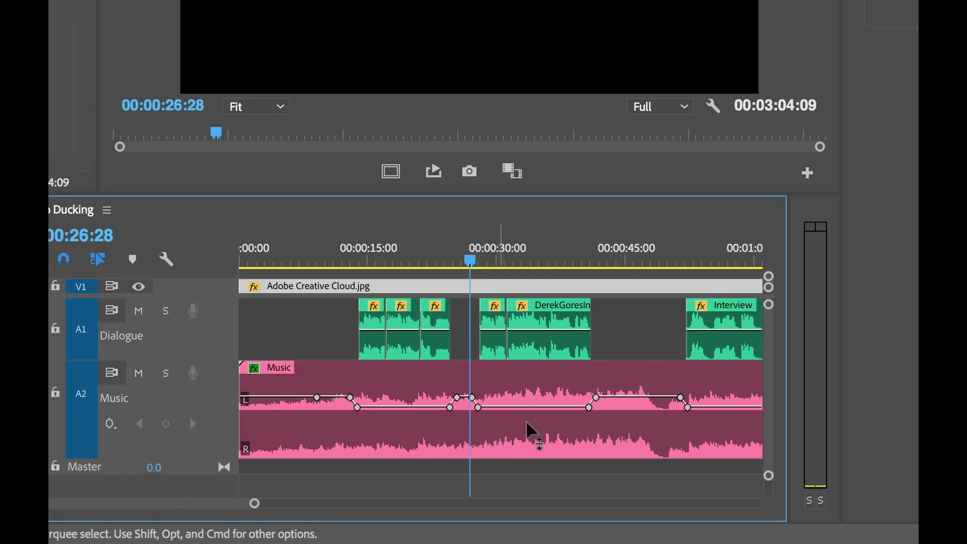
{"action": "scroll", "coordinate": [688, 371], "scroll_direction": "down", "scroll_amount": 3}
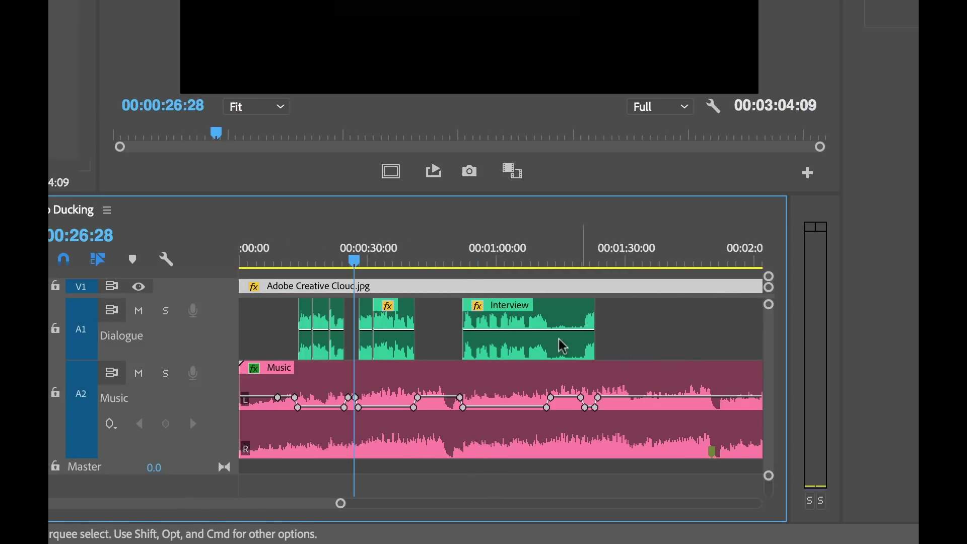
{"action": "left_click", "coordinate": [435, 323]}
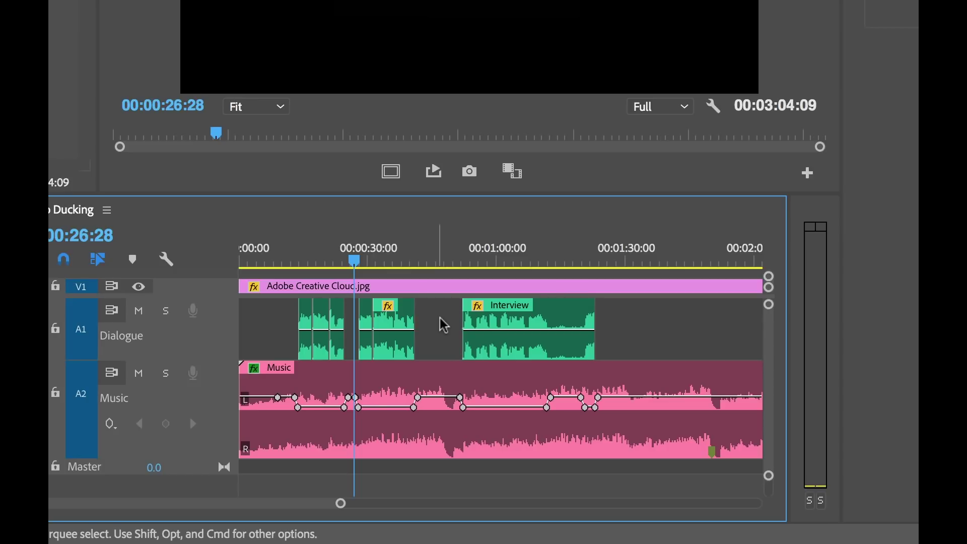
{"action": "scroll", "coordinate": [446, 314], "scroll_direction": "up", "scroll_amount": 2}
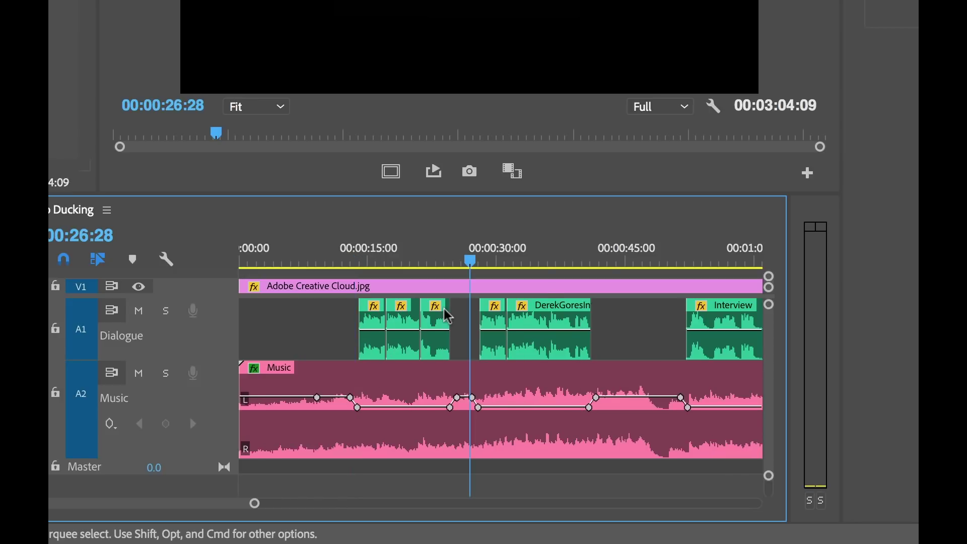
{"action": "scroll", "coordinate": [634, 344], "scroll_direction": "down", "scroll_amount": 2}
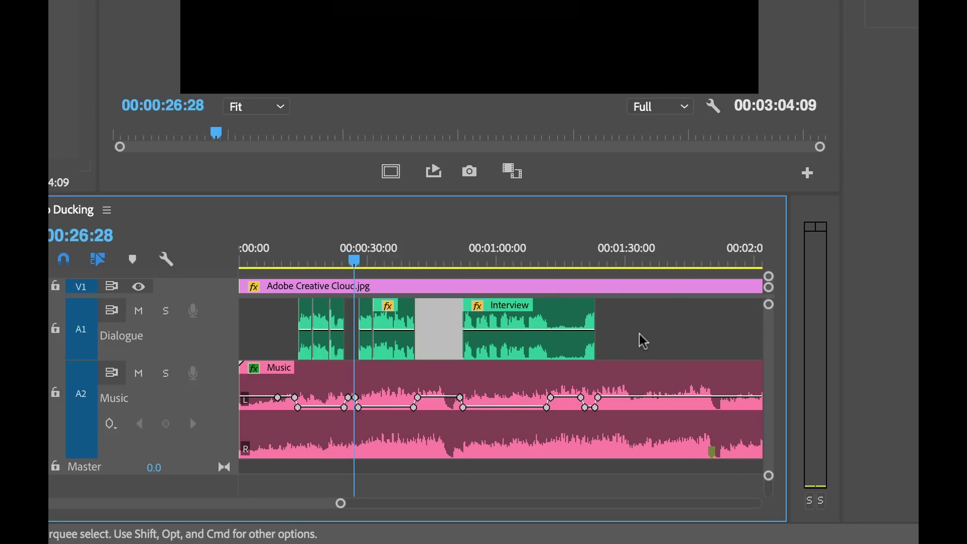
{"action": "left_click", "coordinate": [563, 261]}
{"action": "scroll", "coordinate": [563, 260], "scroll_direction": "up", "scroll_amount": 3}
{"action": "scroll", "coordinate": [529, 344], "scroll_direction": "down", "scroll_amount": 1}
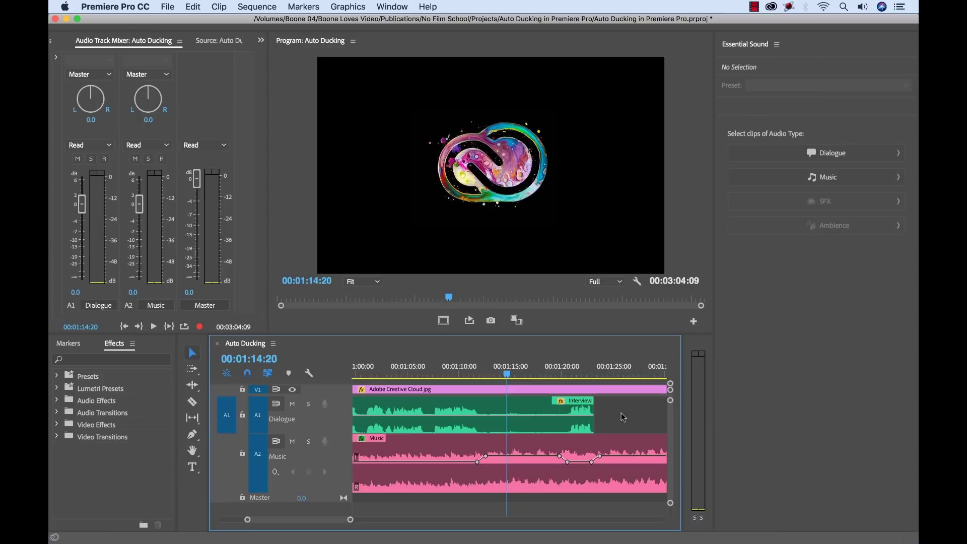
{"action": "key", "text": "minus"}
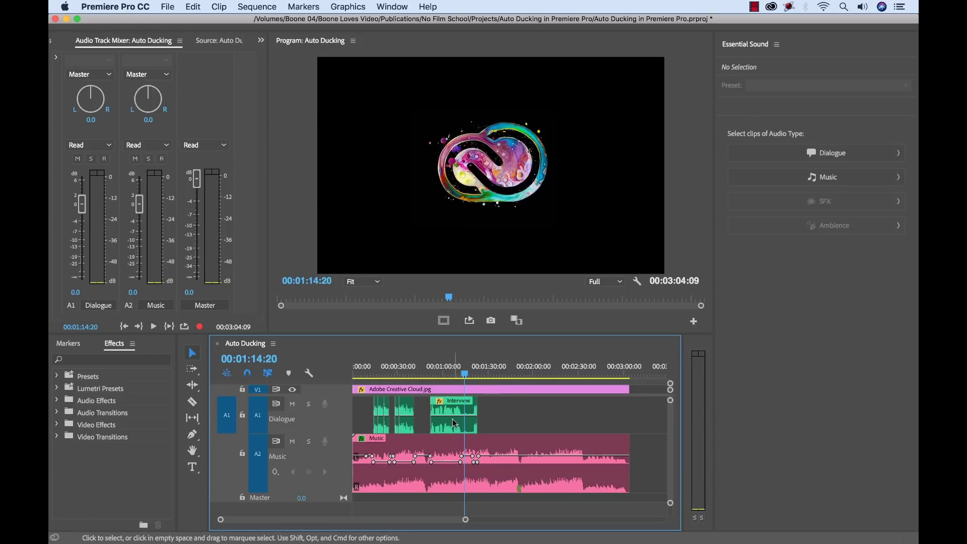
Step: Clear the Music clip's audio type, removing its ducking keyframes, and fit the sequence
{"action": "left_click", "coordinate": [408, 372]}
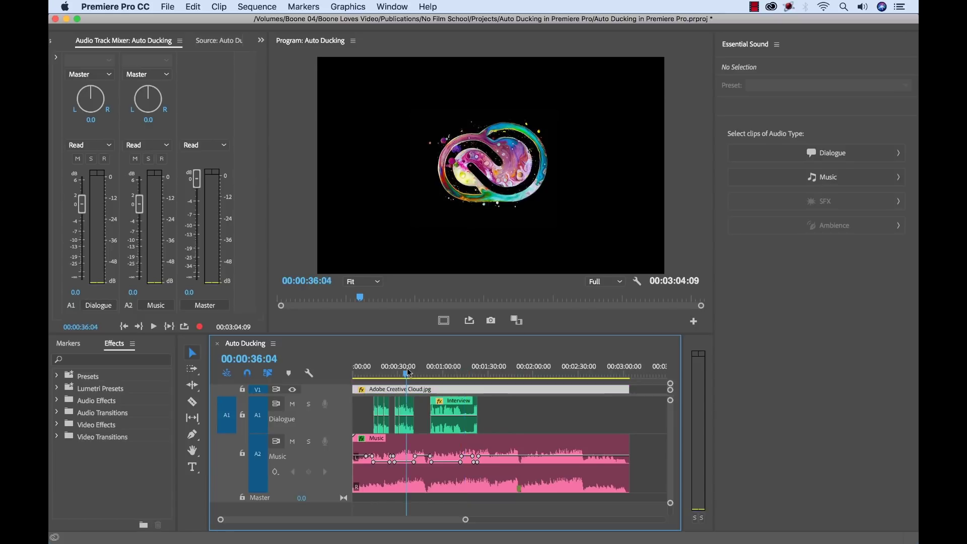
{"action": "left_click", "coordinate": [639, 417]}
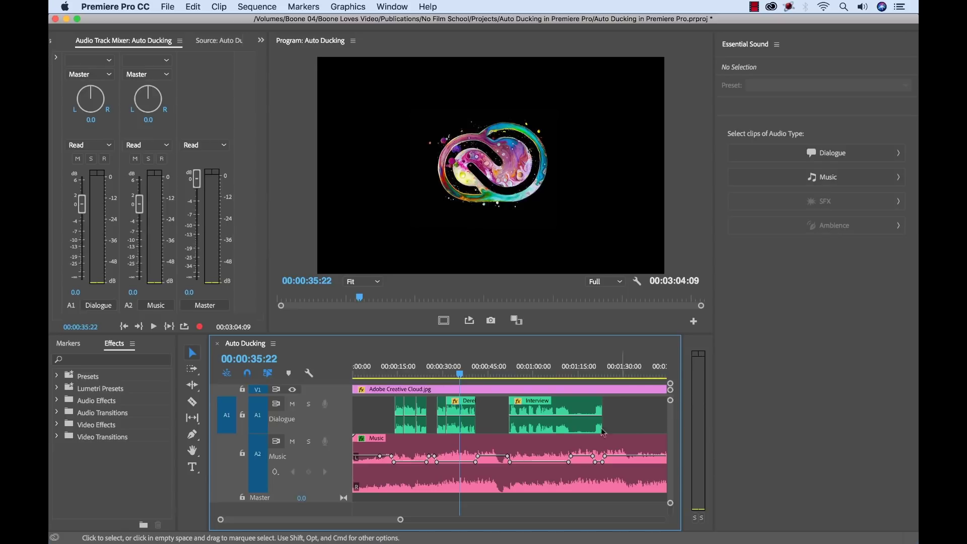
{"action": "left_click", "coordinate": [538, 450]}
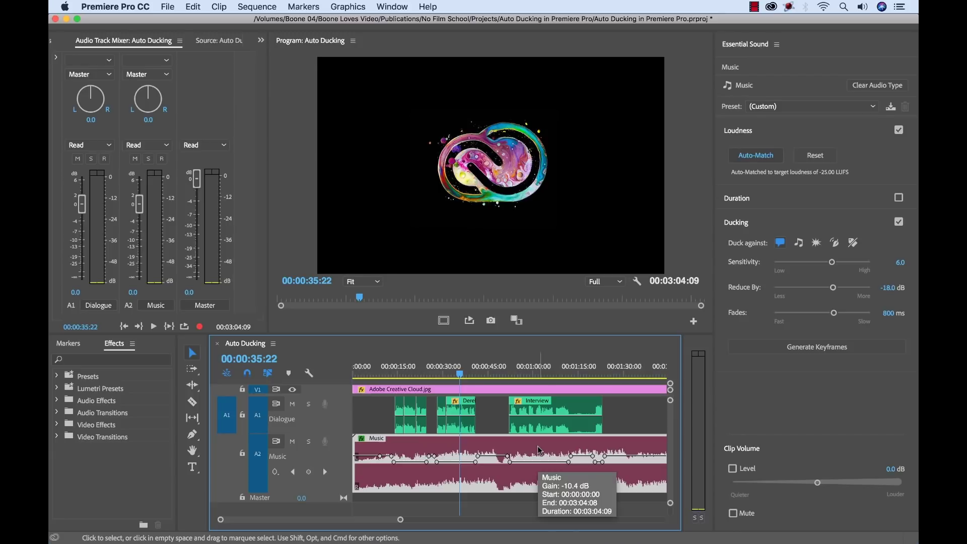
{"action": "left_click", "coordinate": [877, 85]}
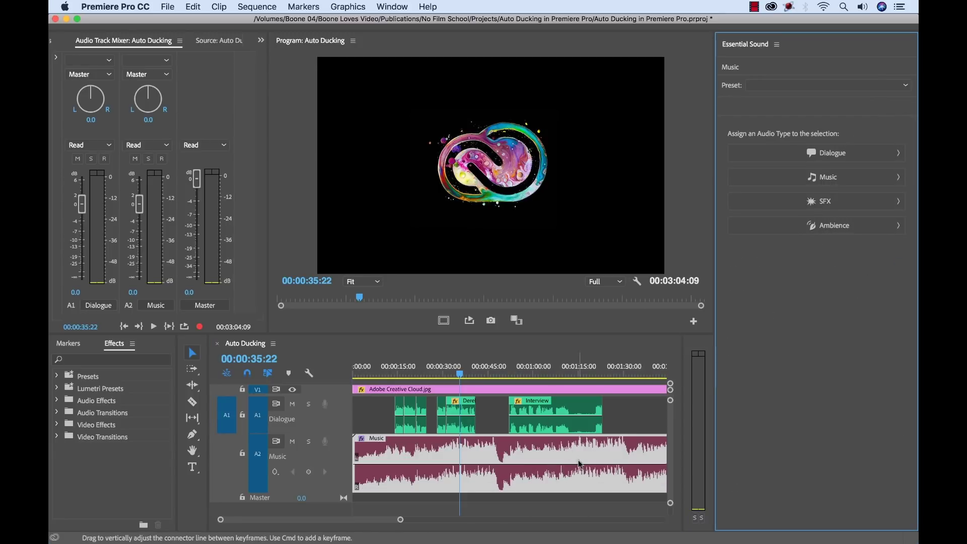
{"action": "left_click", "coordinate": [627, 413]}
{"action": "key", "text": "minus"}
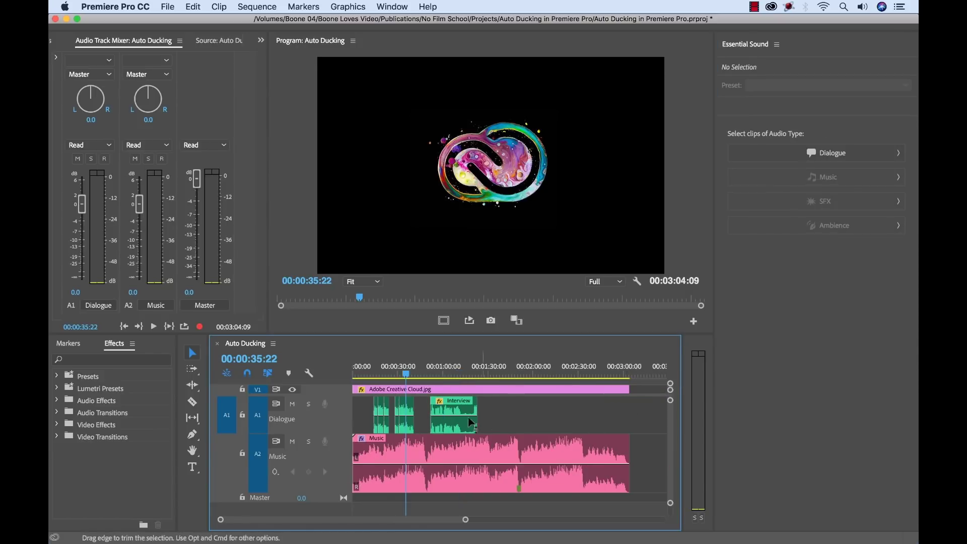
Step: Play from about 11 seconds unducked, move the playhead to 00:00:29:09, and reselect the Music clip
{"action": "left_click", "coordinate": [372, 367]}
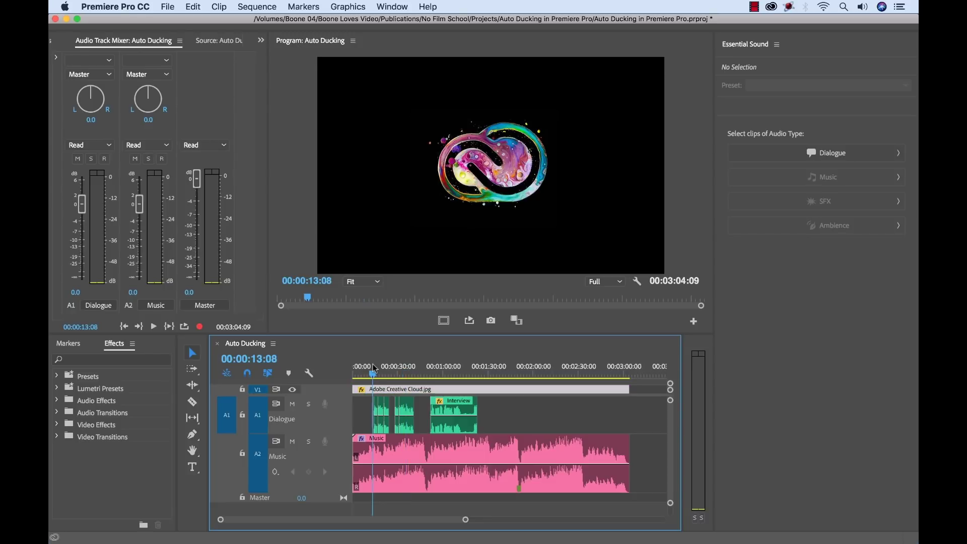
{"action": "left_click", "coordinate": [370, 371]}
{"action": "key", "text": "space"}
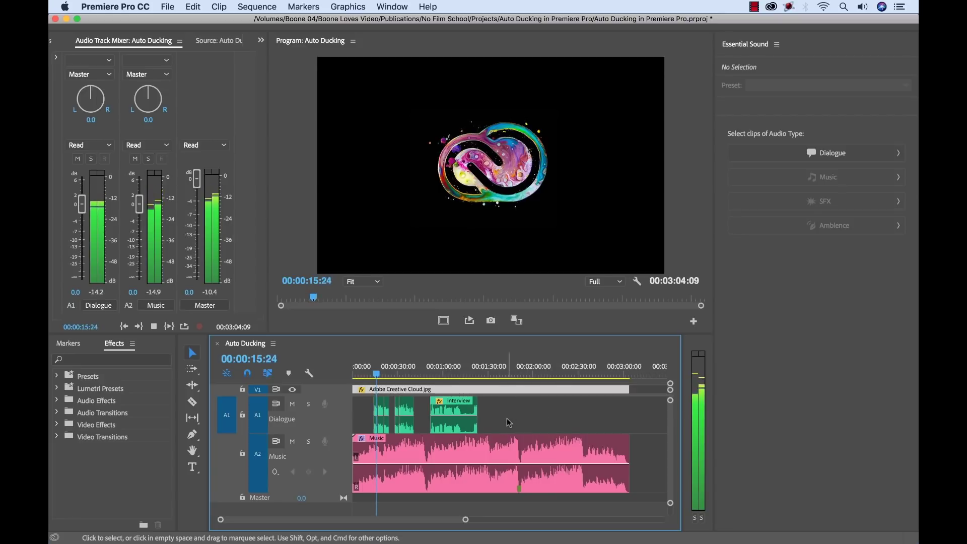
{"action": "key", "text": "space"}
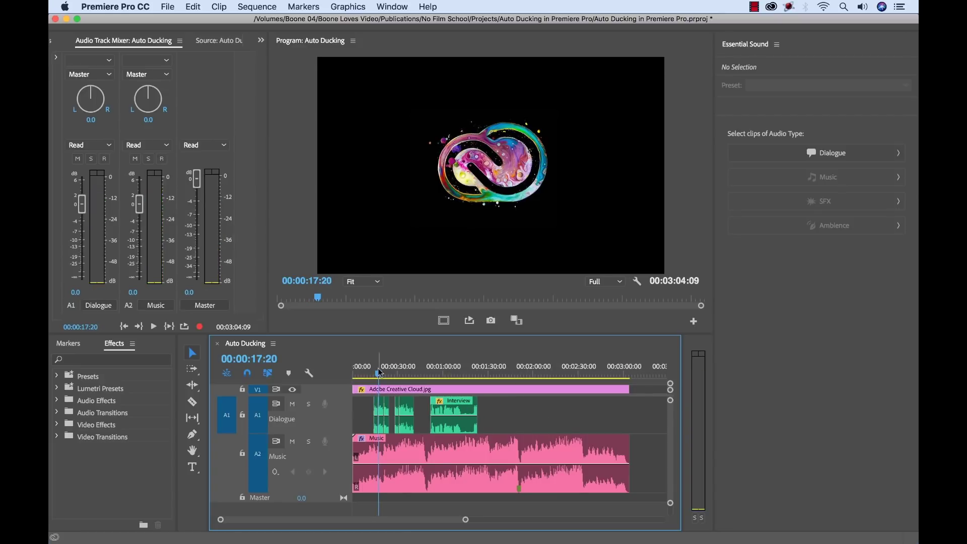
{"action": "left_click_drag", "start_coordinate": [387, 370], "coordinate": [398, 372]}
{"action": "left_click", "coordinate": [451, 455]}
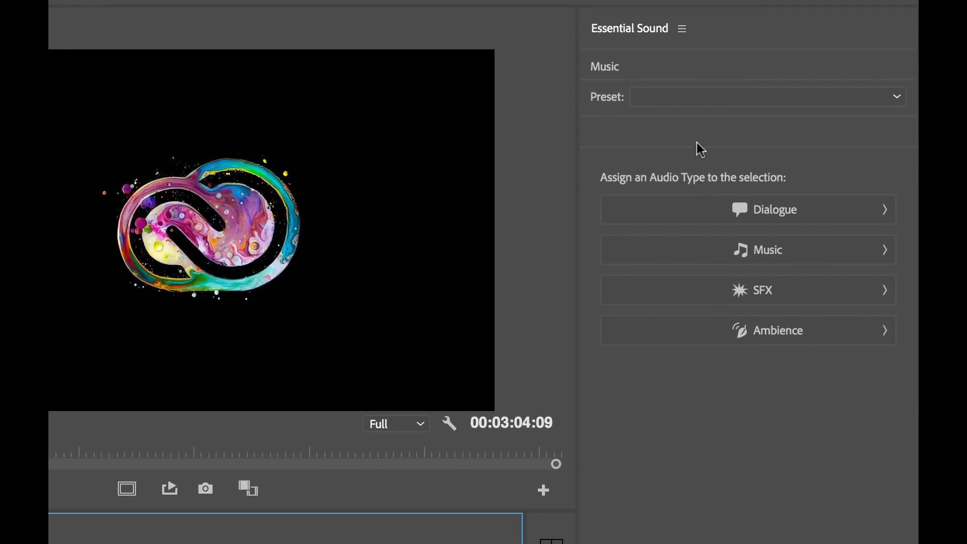
Step: Apply the Music > Smooth Vocal Ducking preset (-24 dB, 1200 ms fades) and generate its keyframes
{"action": "left_click", "coordinate": [664, 97]}
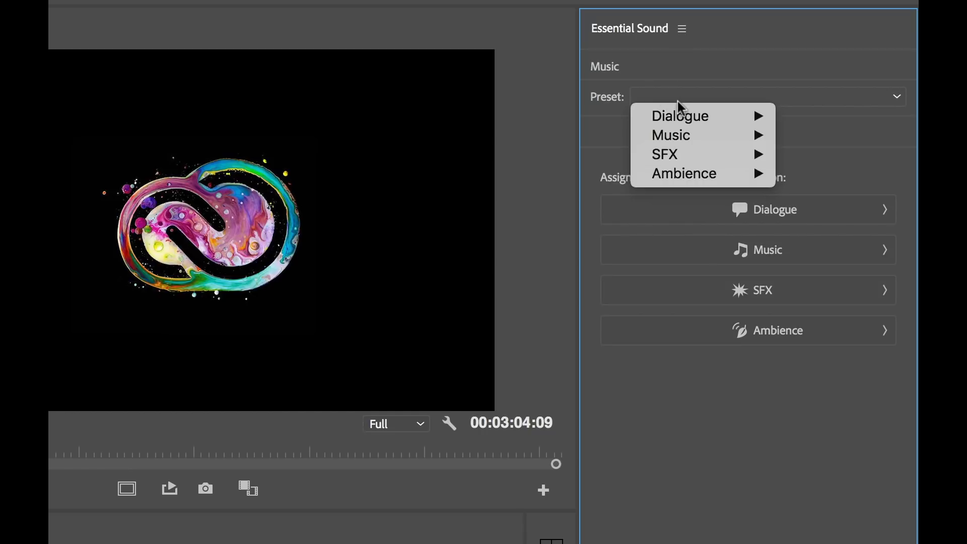
{"action": "mouse_move", "coordinate": [678, 134]}
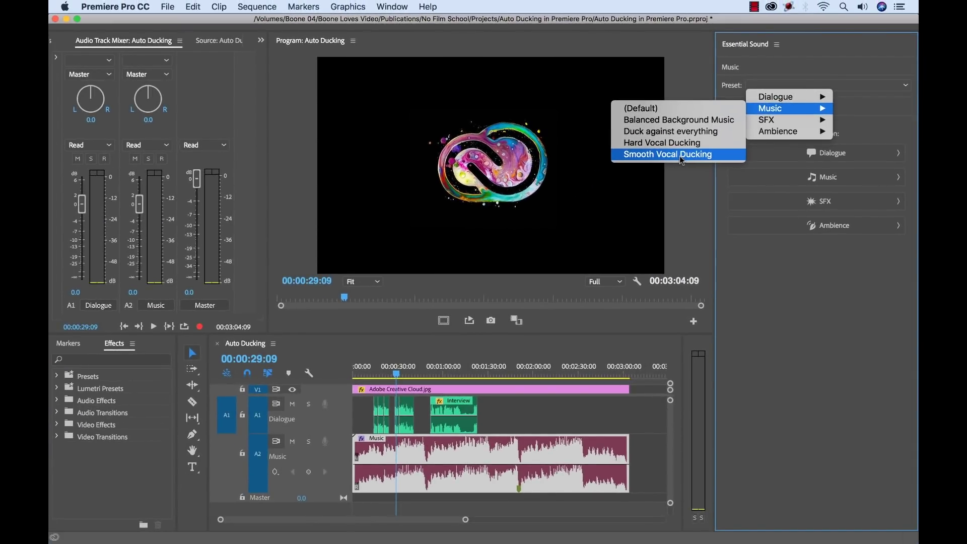
{"action": "left_click", "coordinate": [680, 156]}
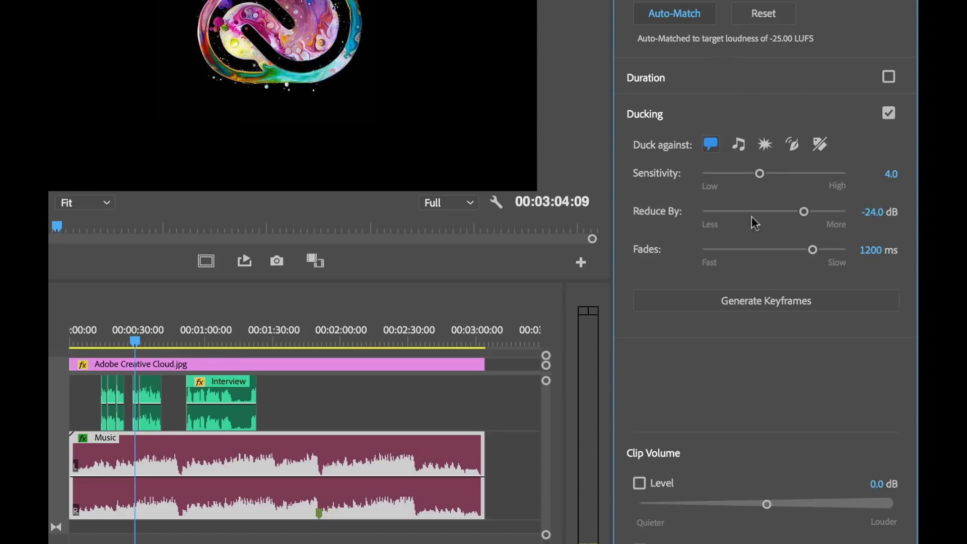
{"action": "left_click", "coordinate": [770, 304]}
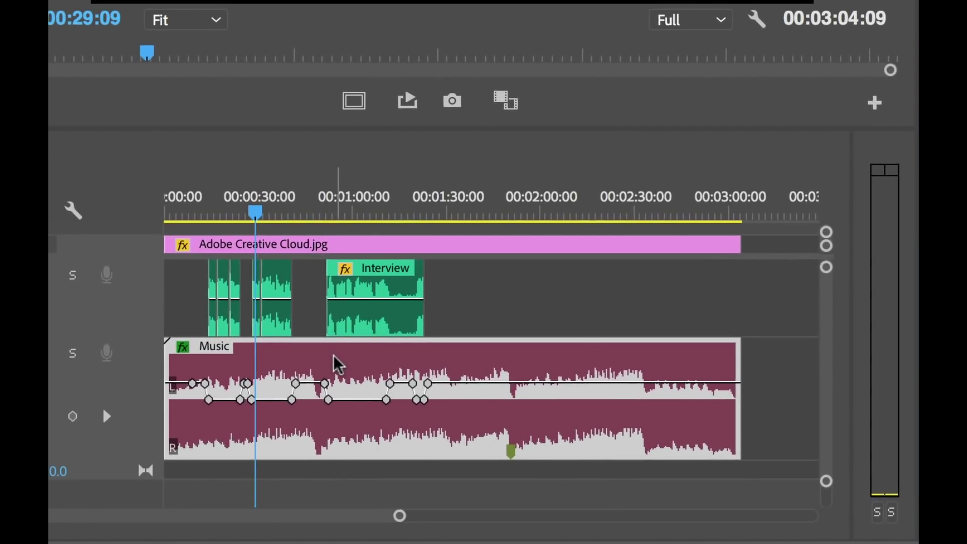
{"action": "scroll", "coordinate": [336, 364], "scroll_direction": "up", "scroll_amount": 2}
{"action": "left_click", "coordinate": [747, 316]}
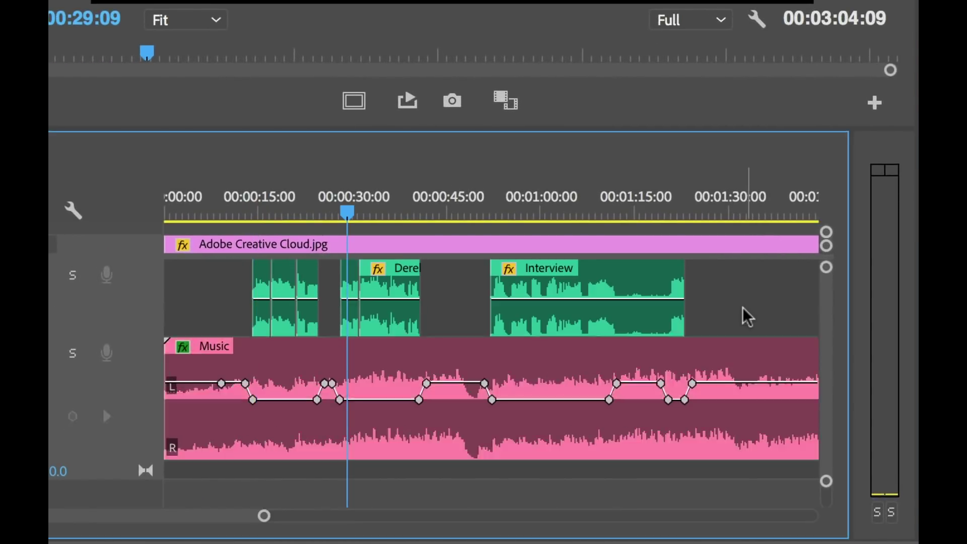